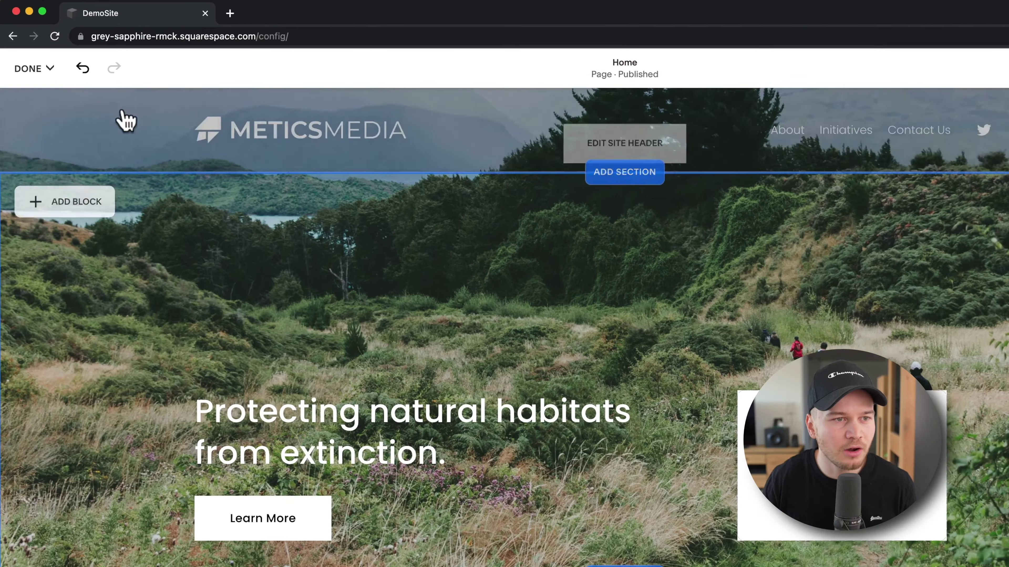
Save the Home page edits and exit the page editor.
click(25, 57)
click(39, 125)
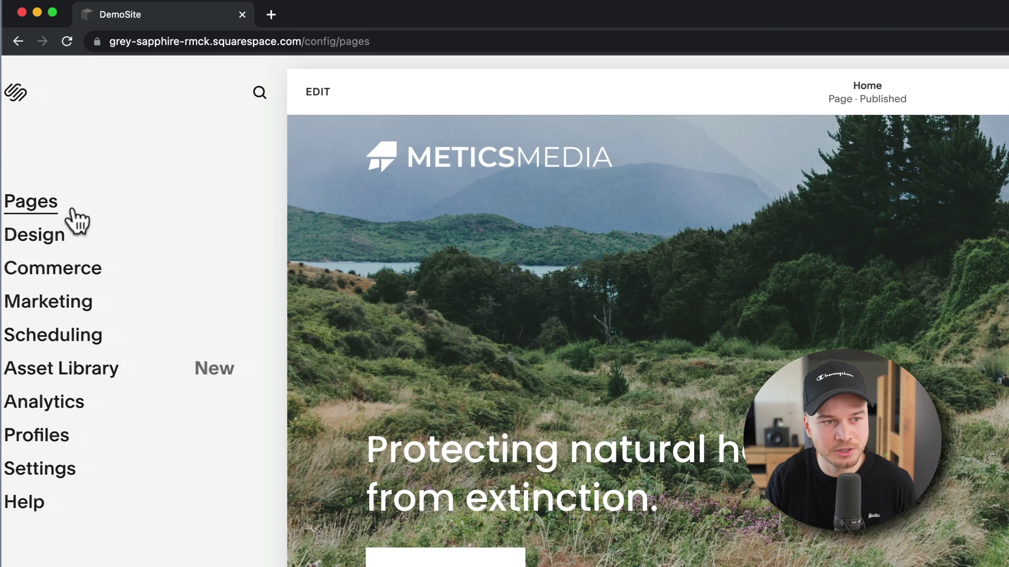
Show the Pages panel, listing About, Initiatives, Contact Us and the unlinked Home and Take Action.
click(60, 146)
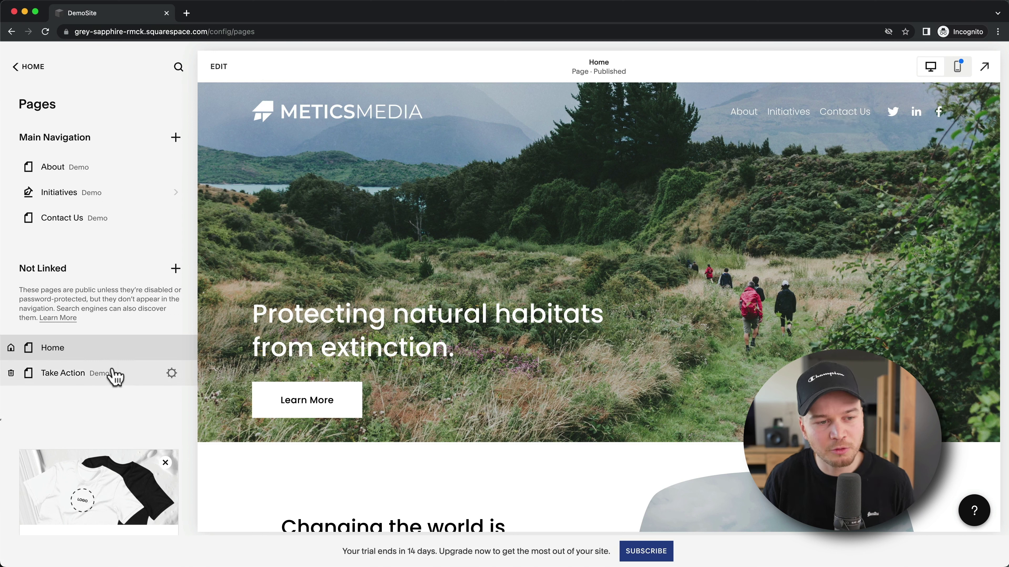
mouse_move(99, 353)
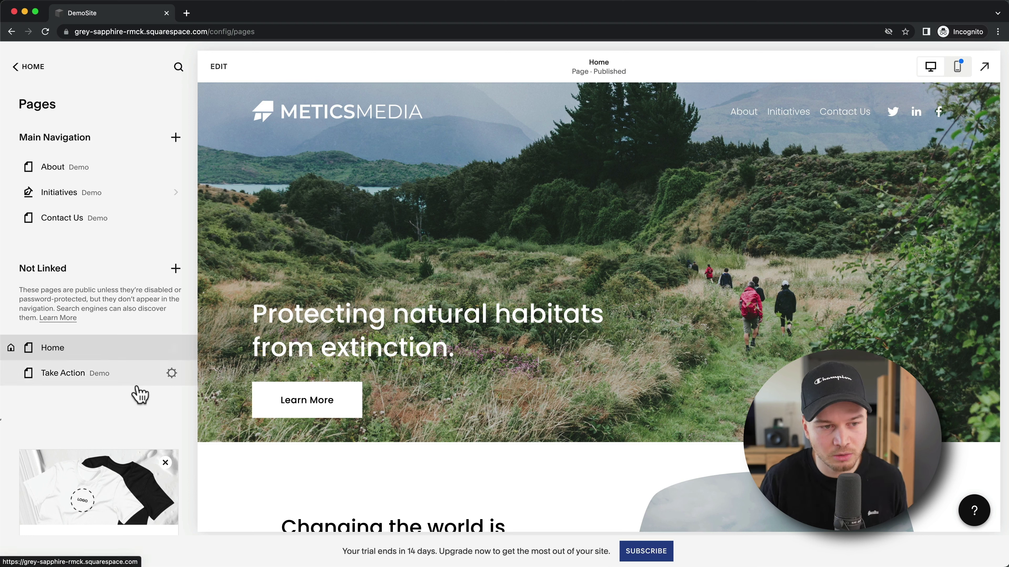
mouse_move(89, 382)
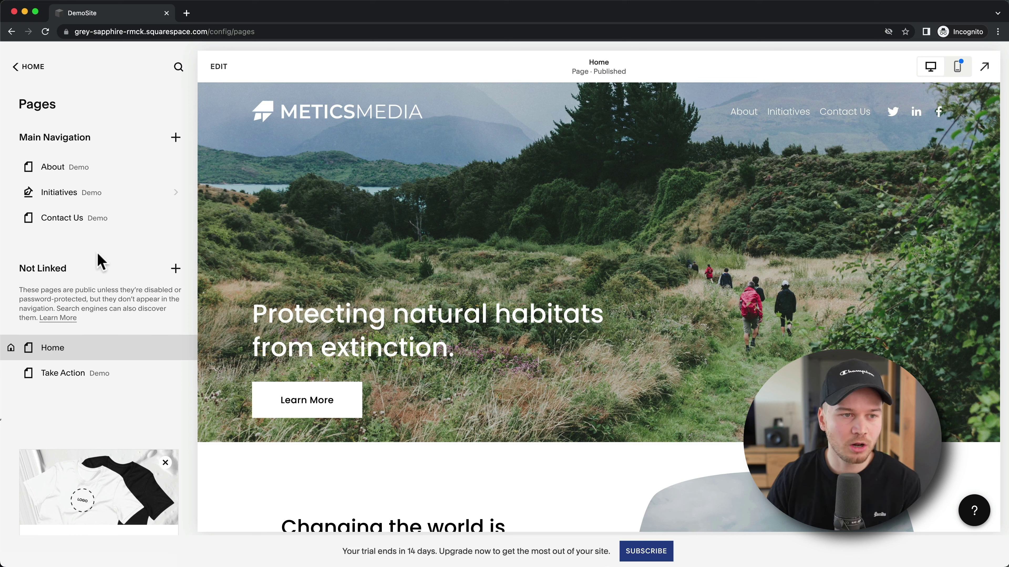
Add a blank page named 'Our Team' to the Main Navigation.
click(176, 138)
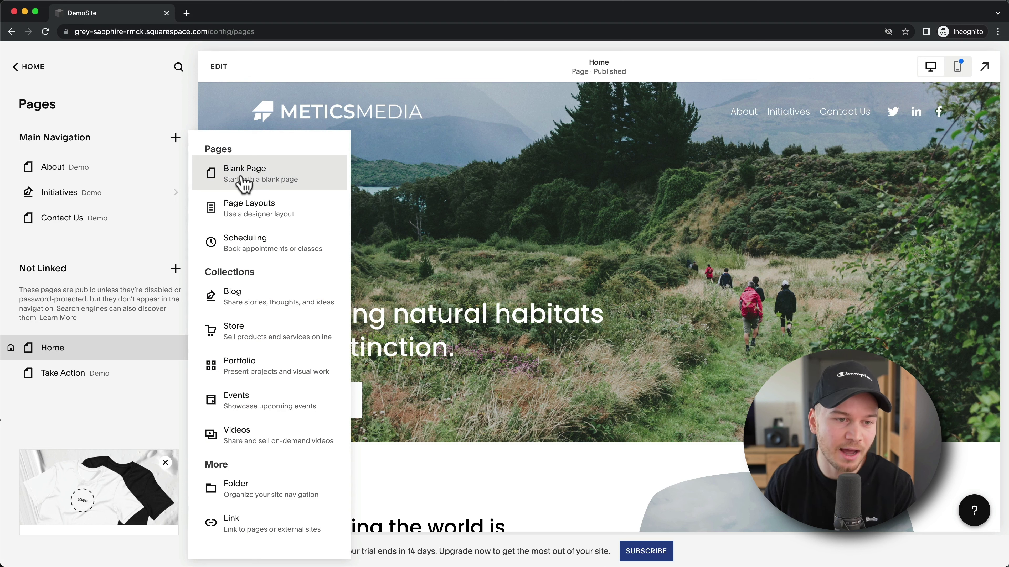
click(269, 185)
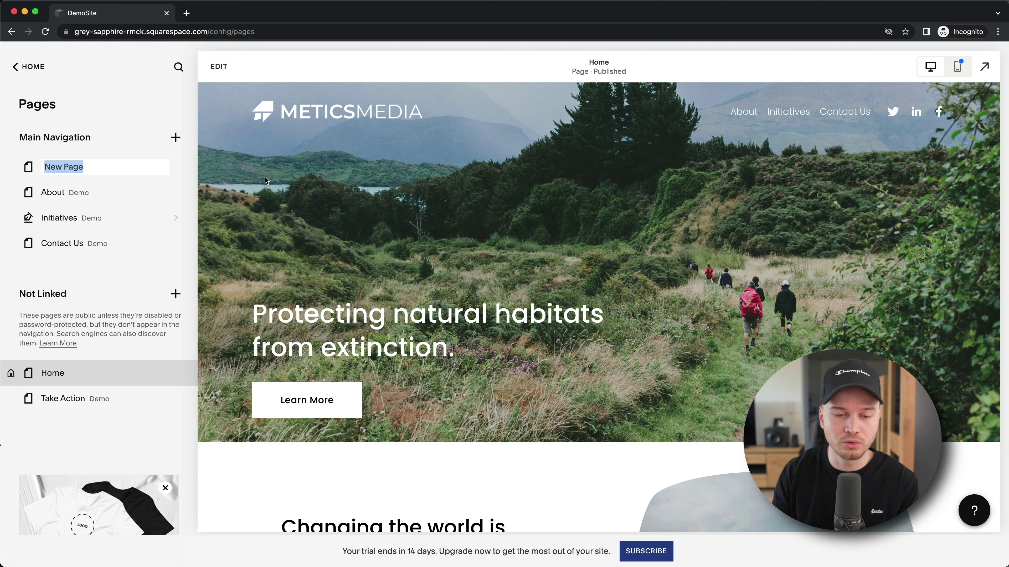
text(Our Team)
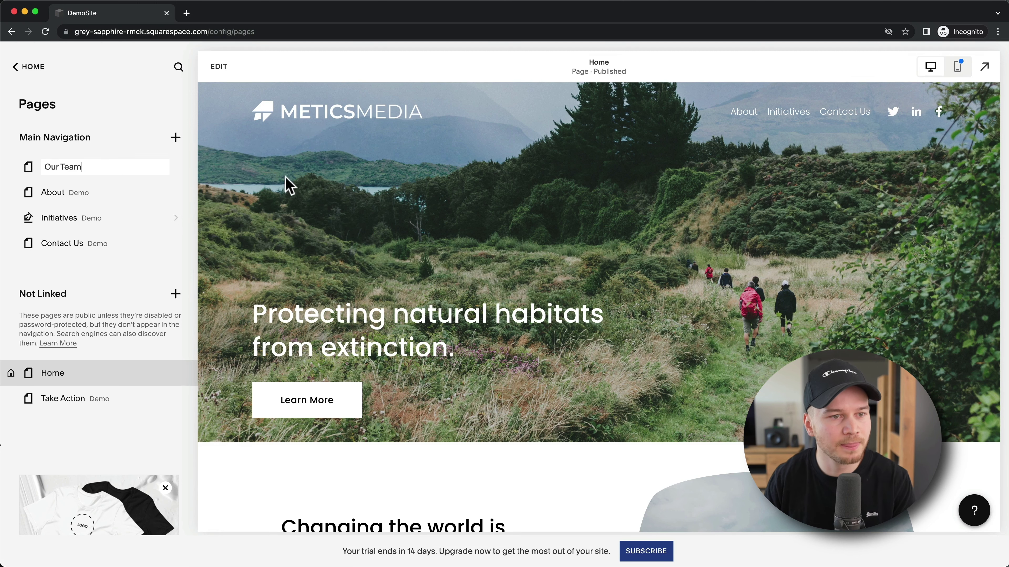
click(59, 176)
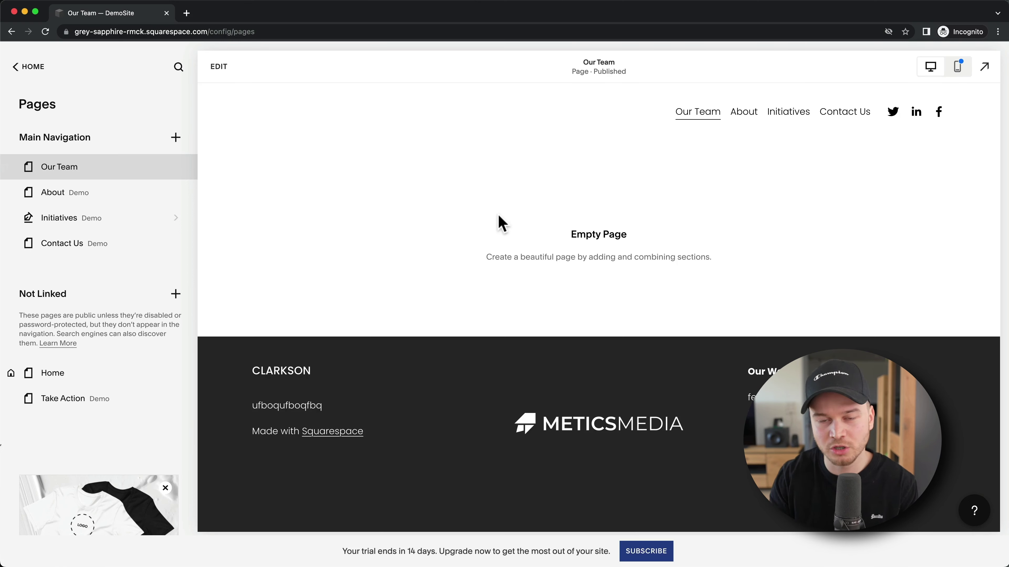
Add the circular-photo Meet the Team section from the People category to the Our Team page.
click(218, 66)
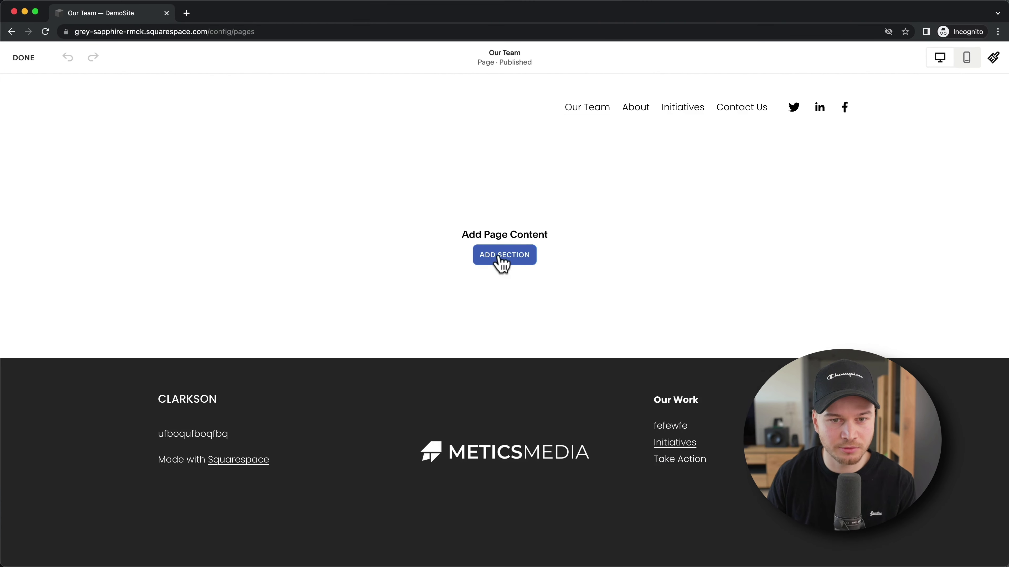
click(501, 258)
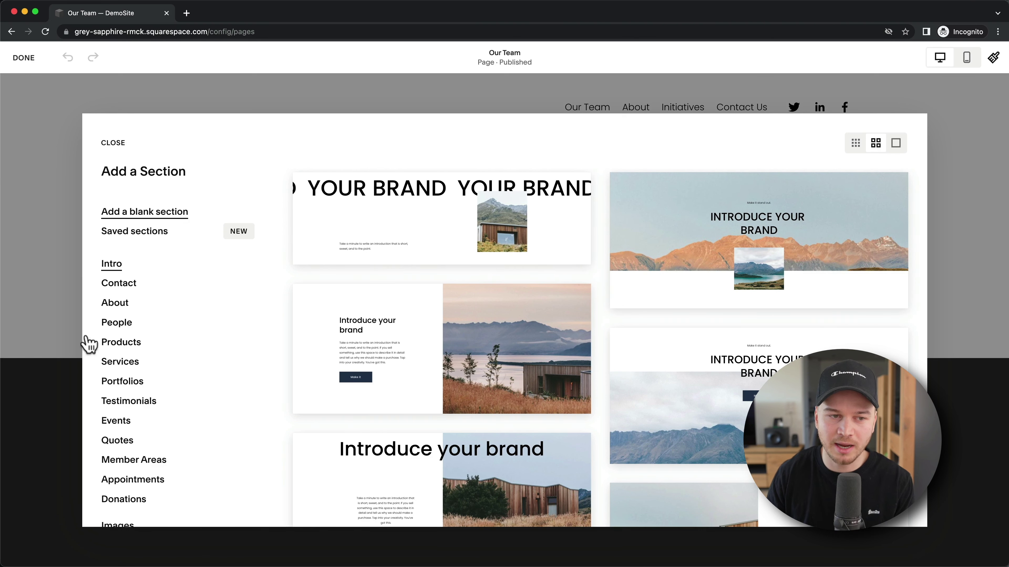
click(123, 330)
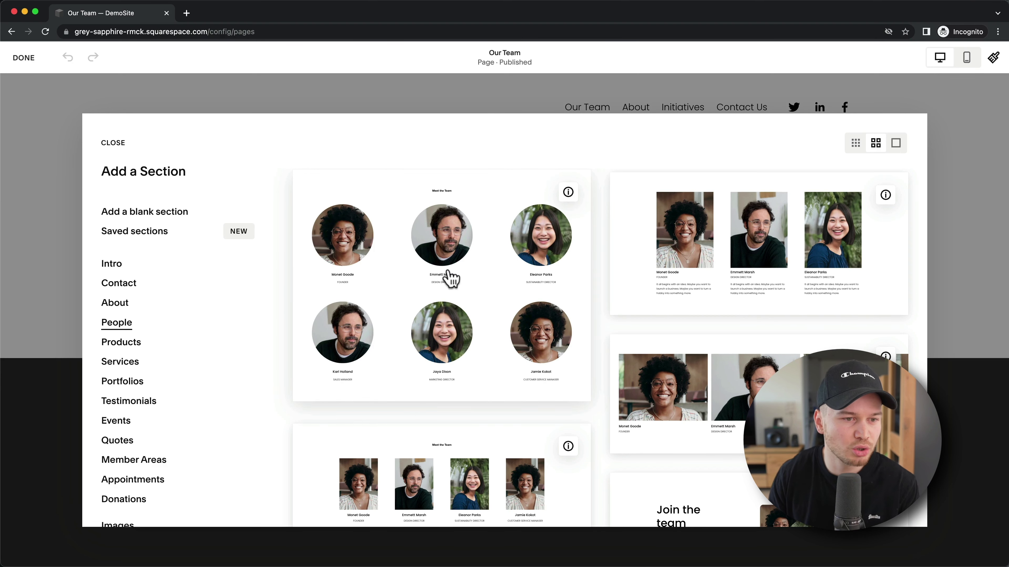
click(457, 276)
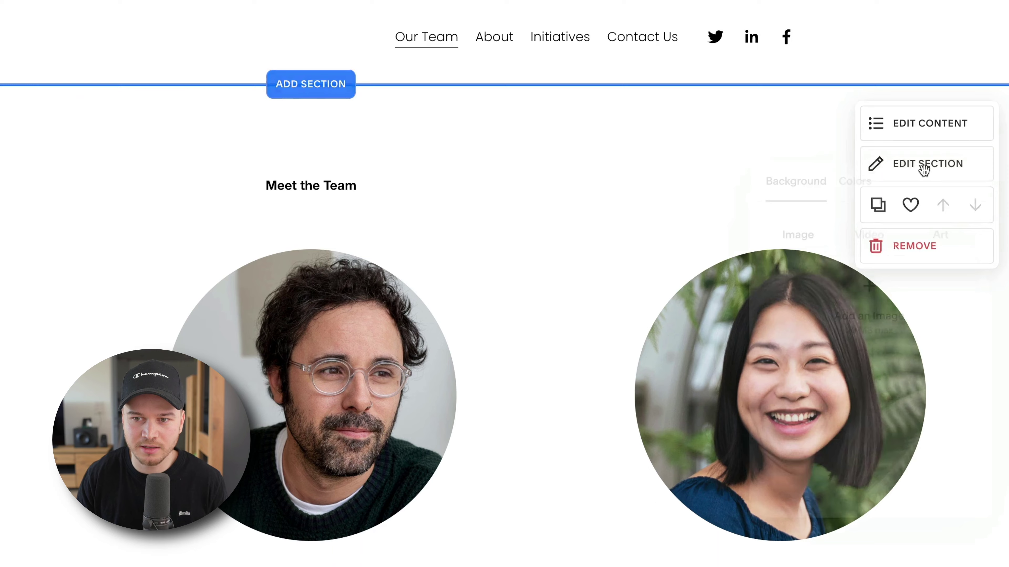
Delete the first team member from the Meet the Team section's content list.
click(920, 199)
click(923, 183)
click(923, 171)
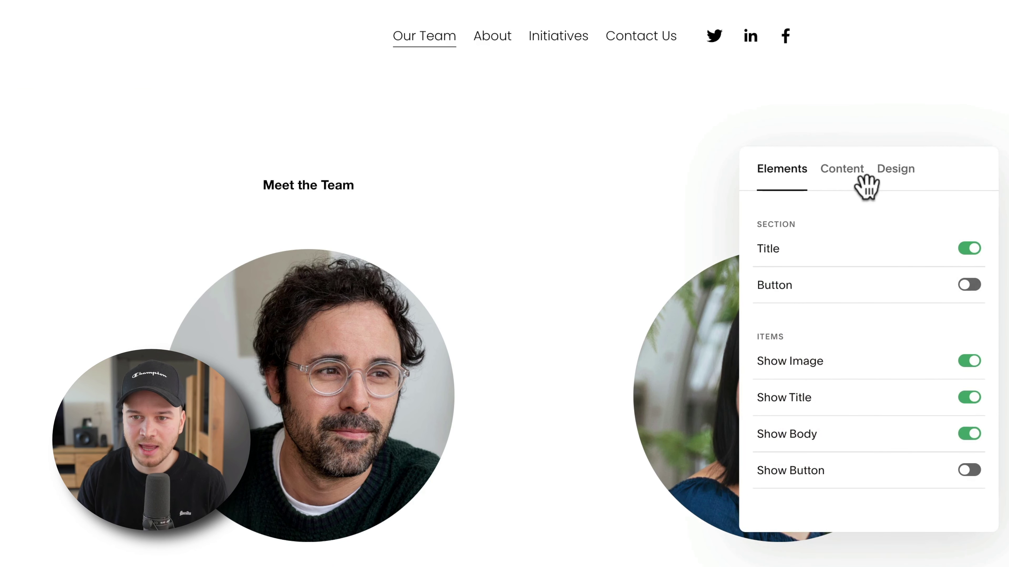
click(843, 174)
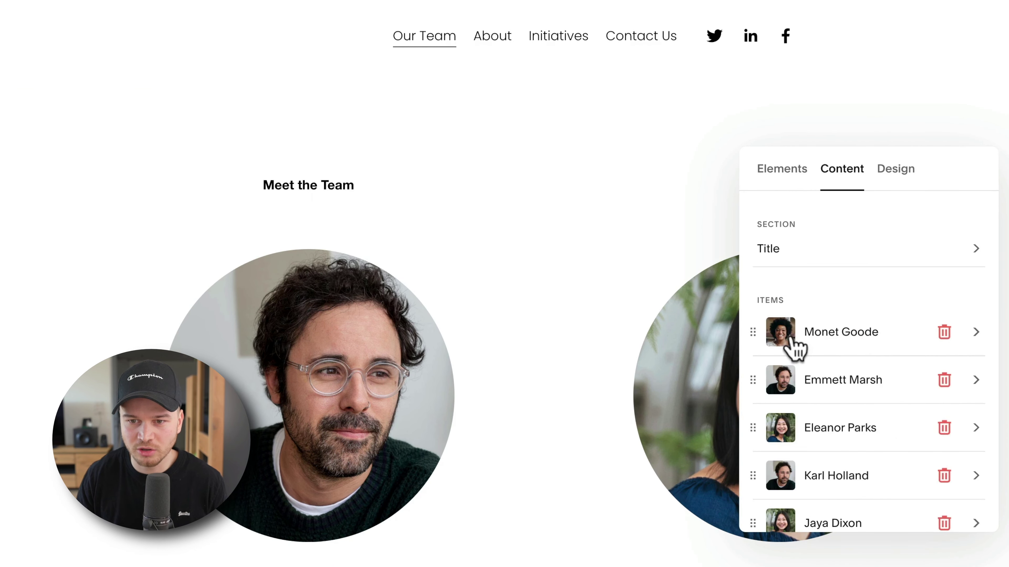
click(944, 332)
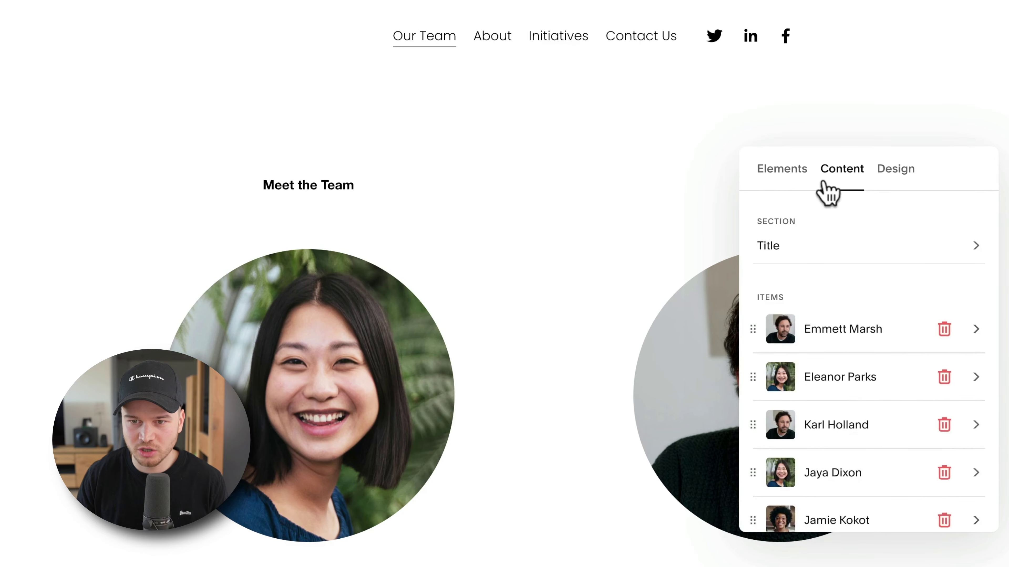
scroll(838, 316, down, 2)
click(781, 168)
Close the section settings and save the Our Team page.
click(497, 320)
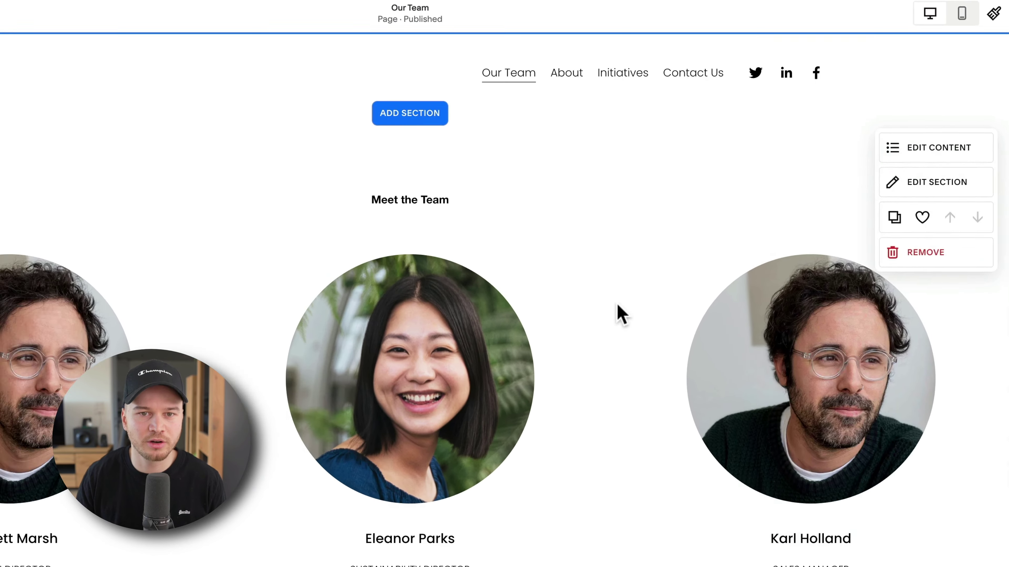
click(29, 58)
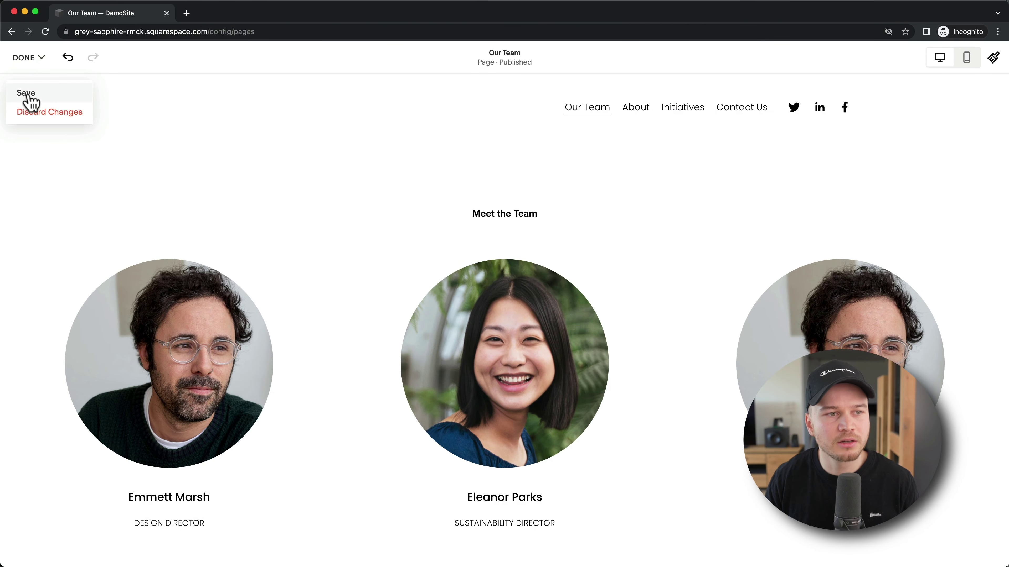
click(41, 95)
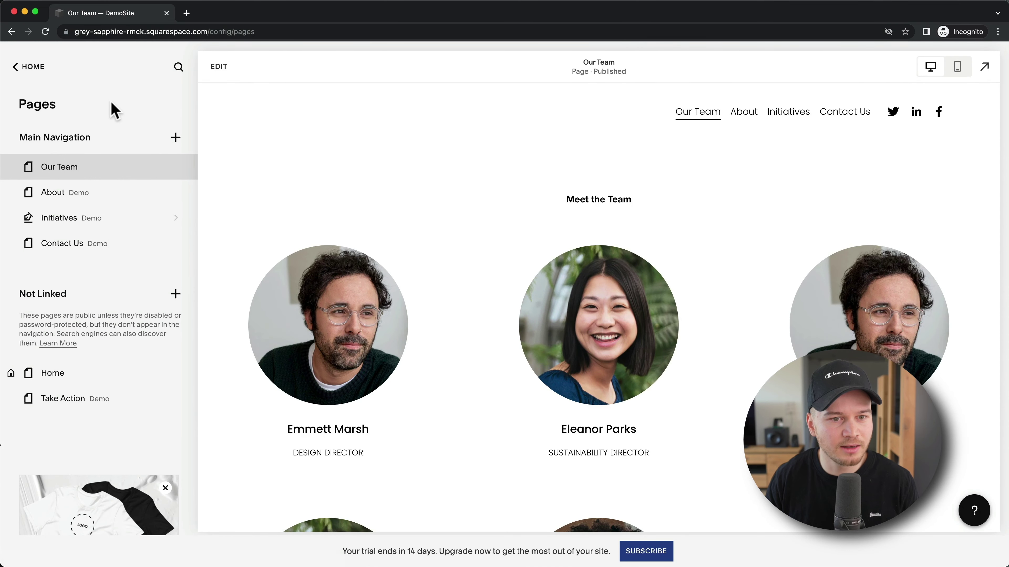
Move Our Team below Contact Us so it is last in the Main Navigation.
mouse_move(96, 171)
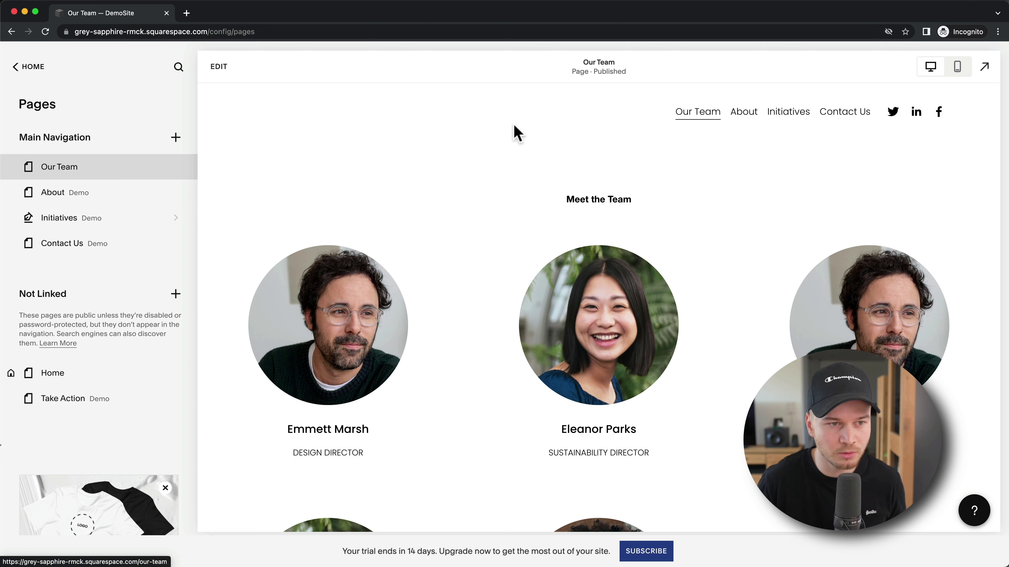
mouse_move(176, 167)
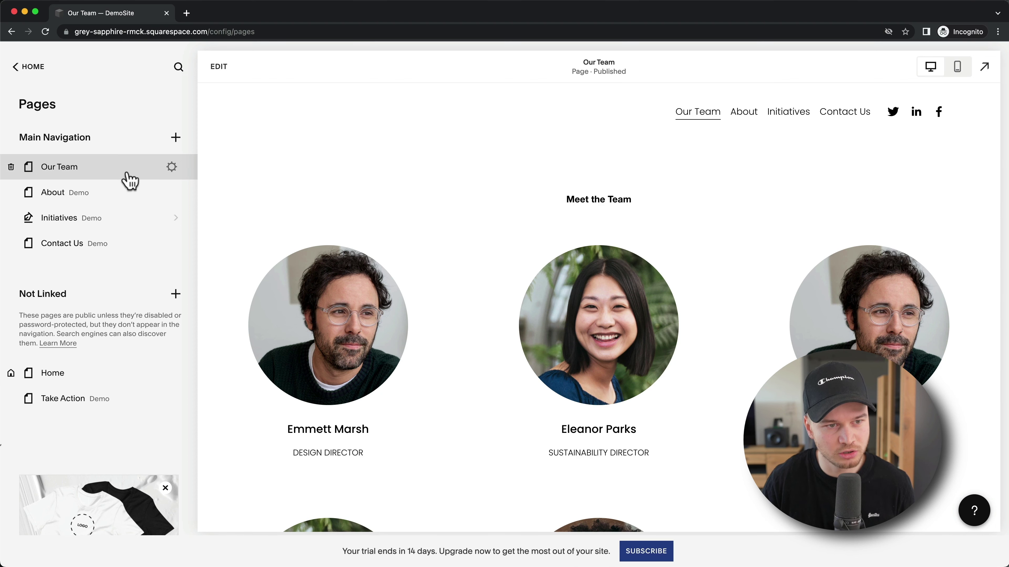
drag(130, 181, 129, 236)
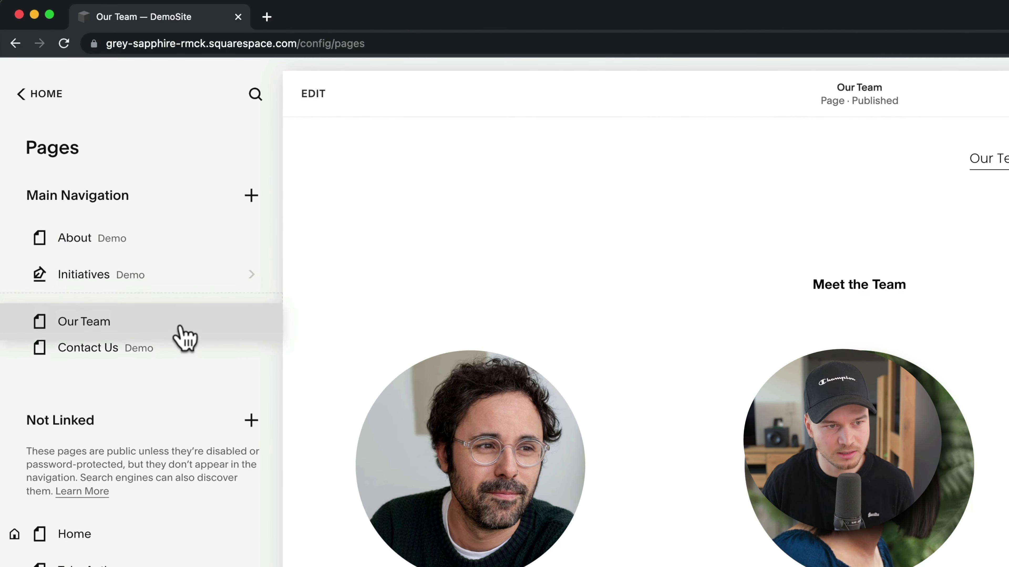
drag(185, 338, 189, 361)
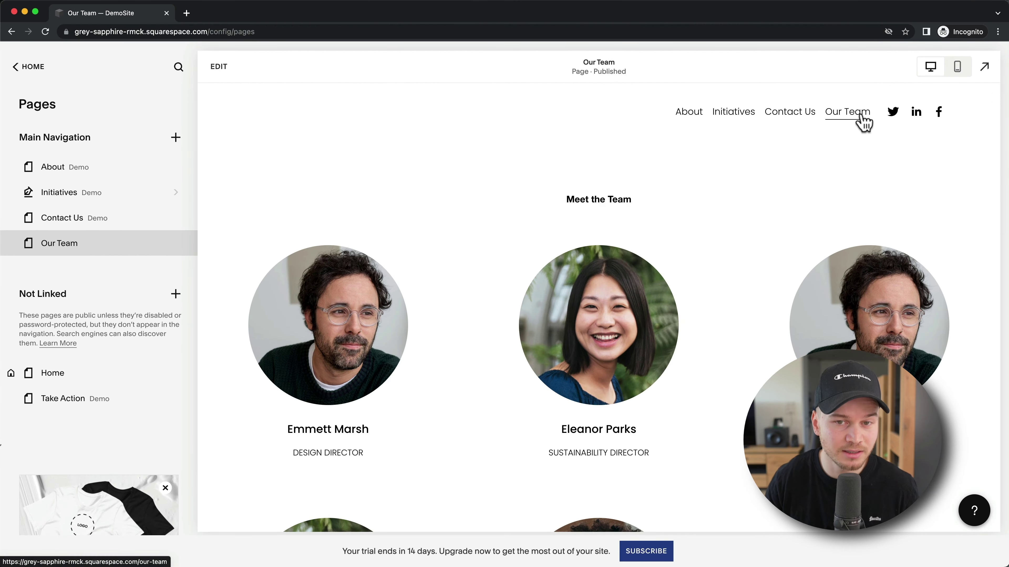
mouse_move(92, 255)
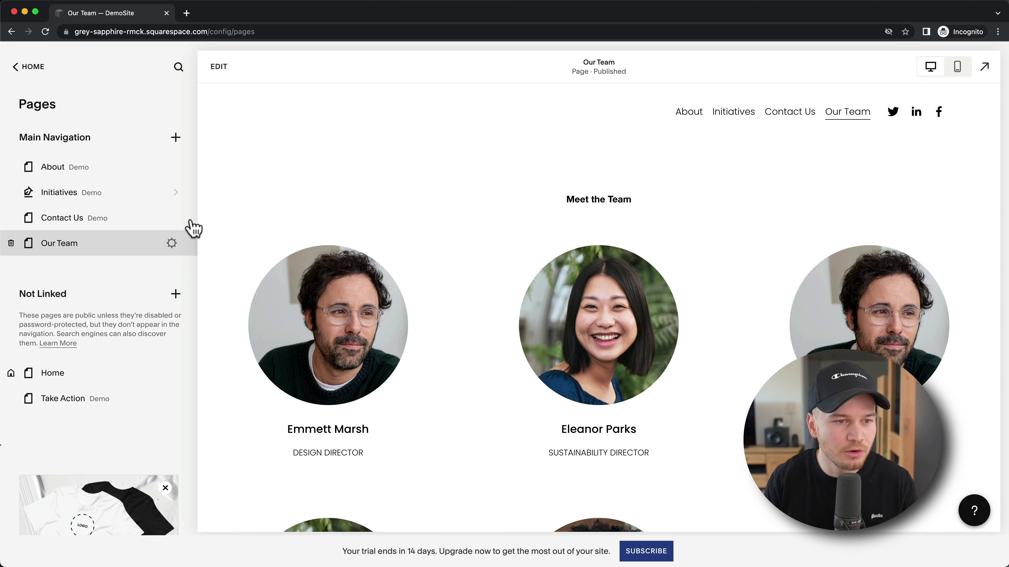
drag(120, 255, 113, 346)
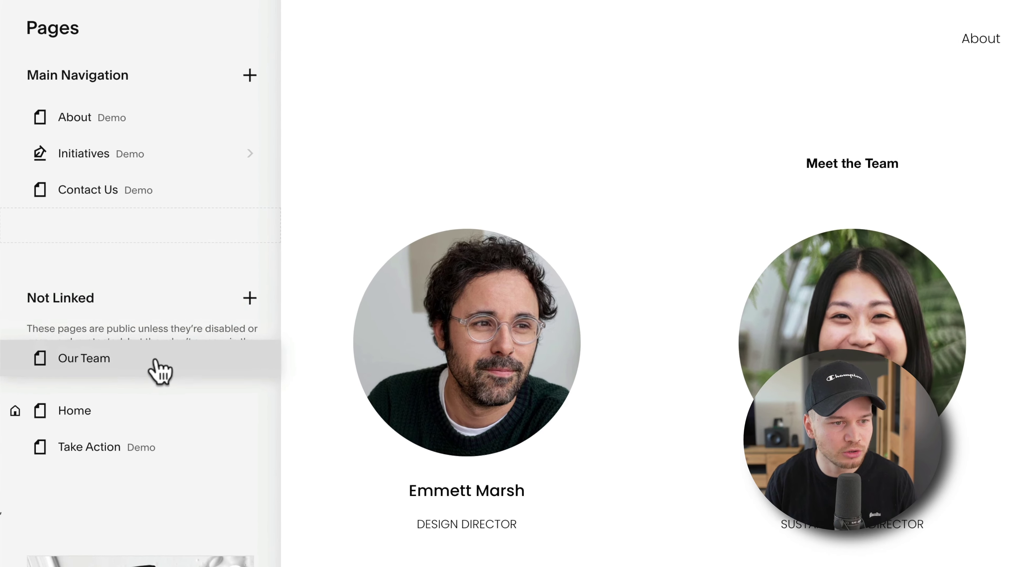
drag(161, 371, 157, 399)
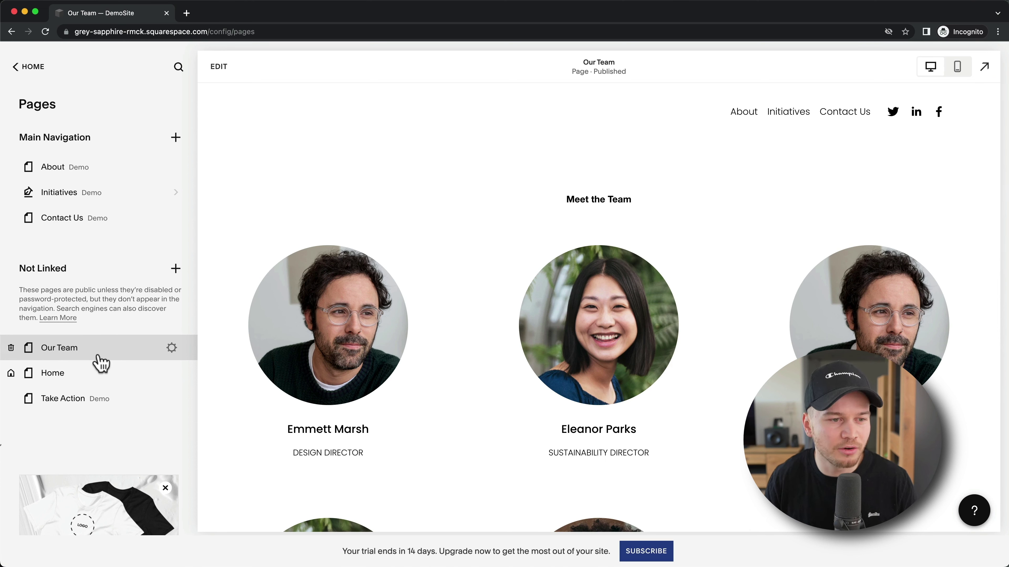
drag(99, 355, 99, 241)
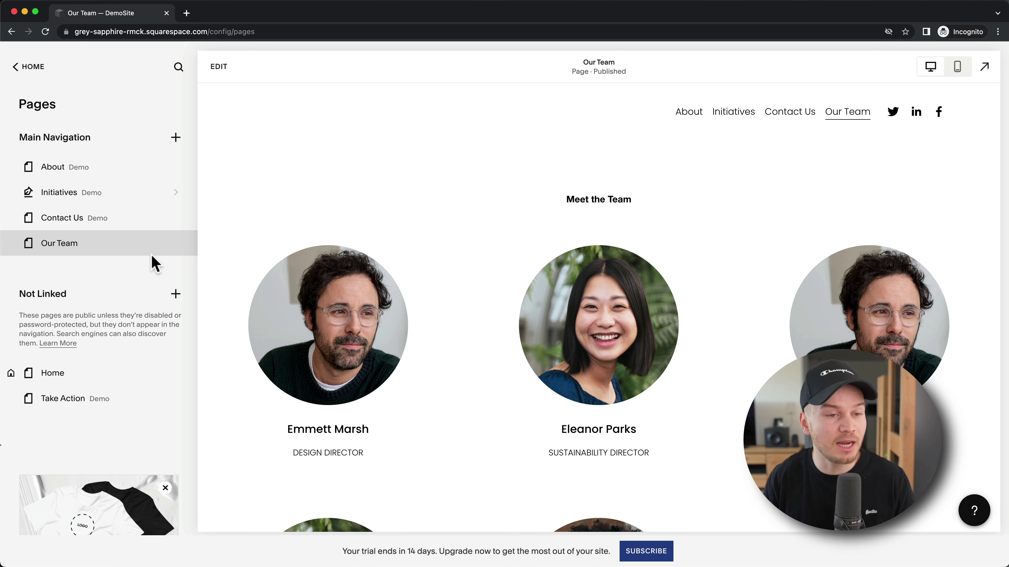
Turn off Enable Page in Our Team's Page Settings and save the change.
click(171, 243)
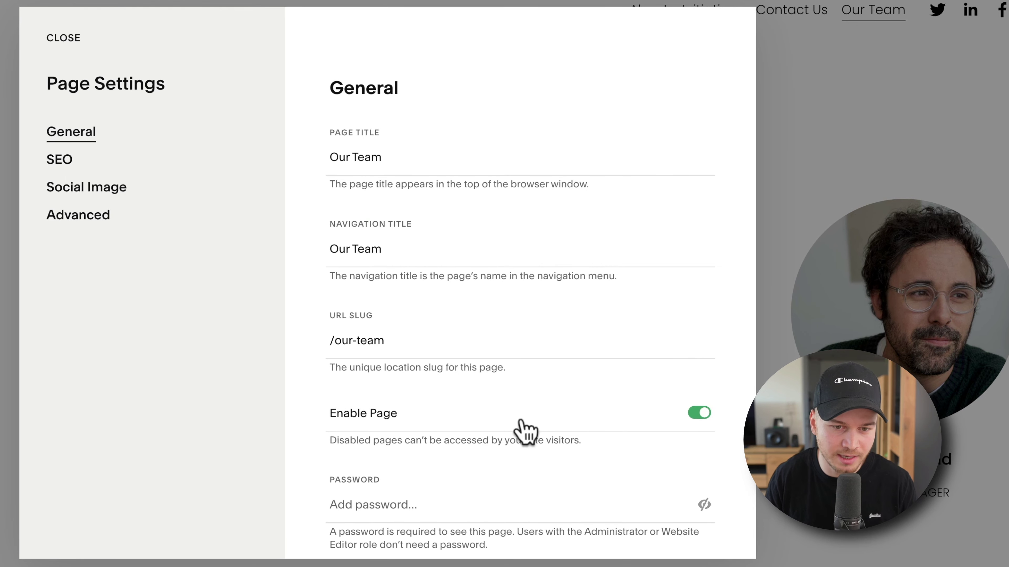
click(694, 414)
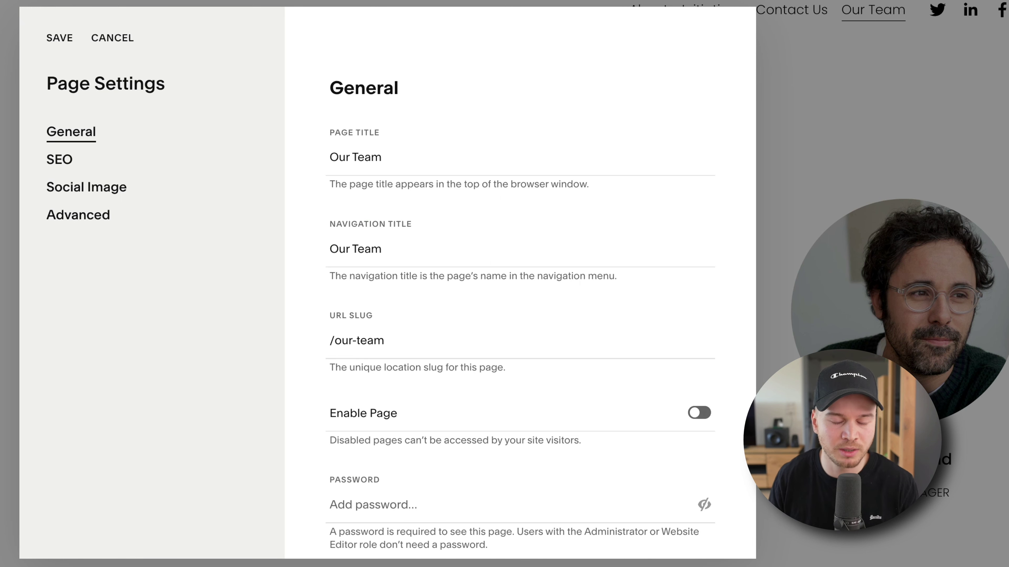
key(Escape)
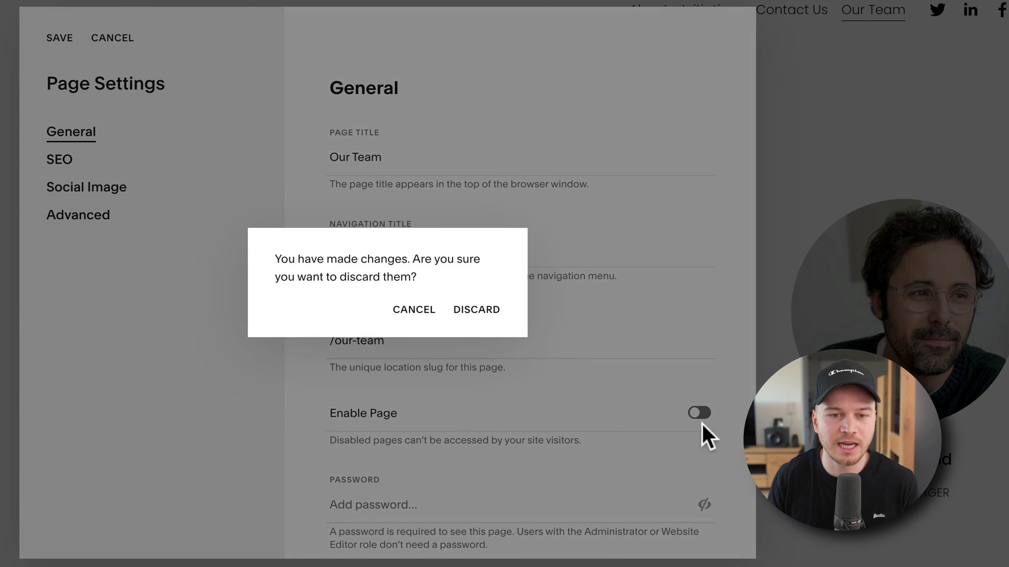
click(413, 308)
click(71, 42)
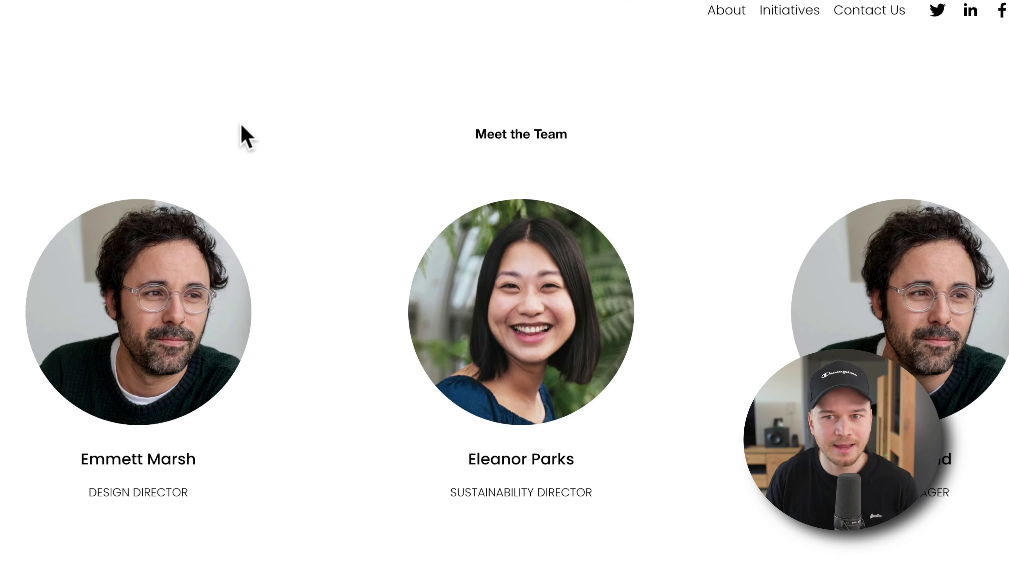